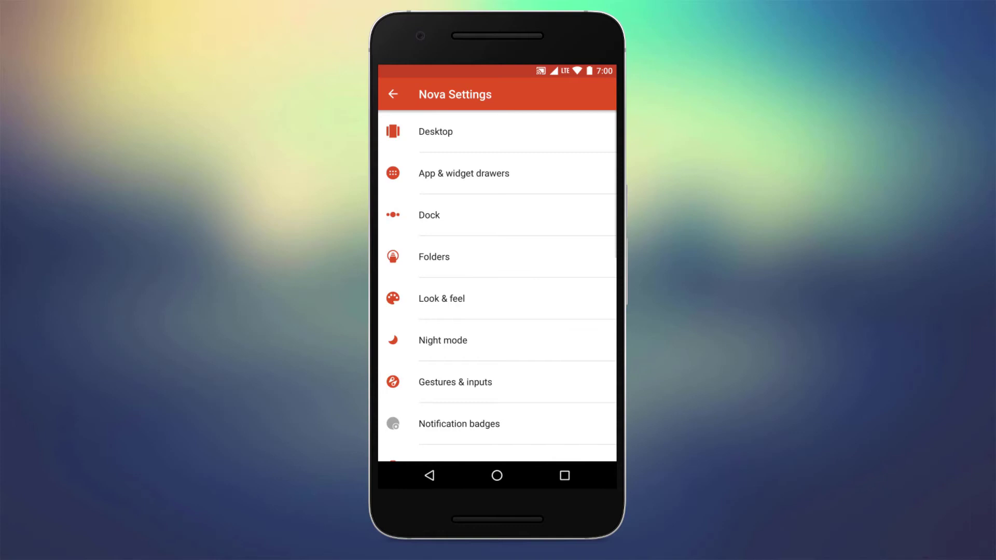
{"action": "scroll", "coordinate": [498, 290], "scroll_direction": "down", "scroll_amount": 3}
{"action": "scroll", "coordinate": [498, 290], "scroll_direction": "down", "scroll_amount": 3}
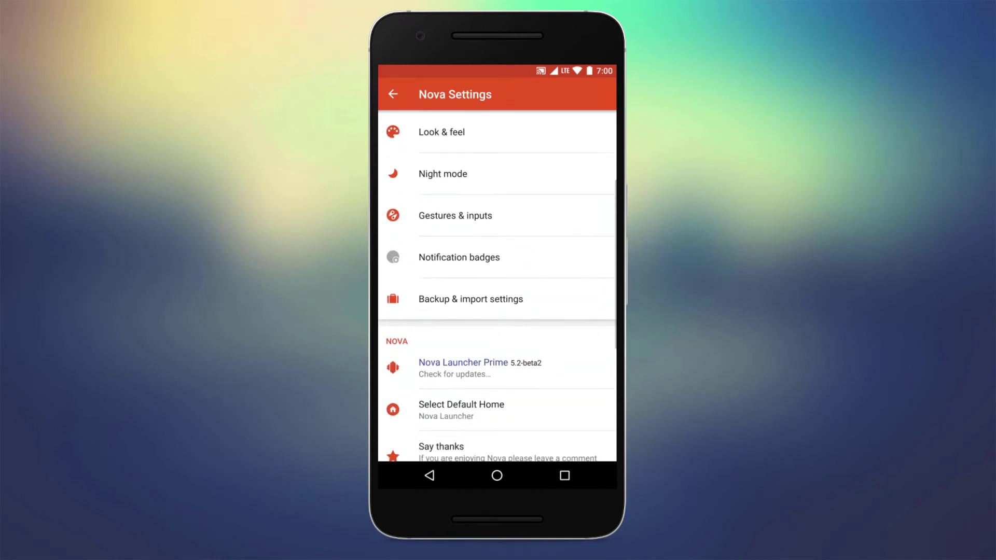
Reset the launcher to its default layout via Backup & import settings, confirming the reset.
{"action": "left_click", "coordinate": [471, 210]}
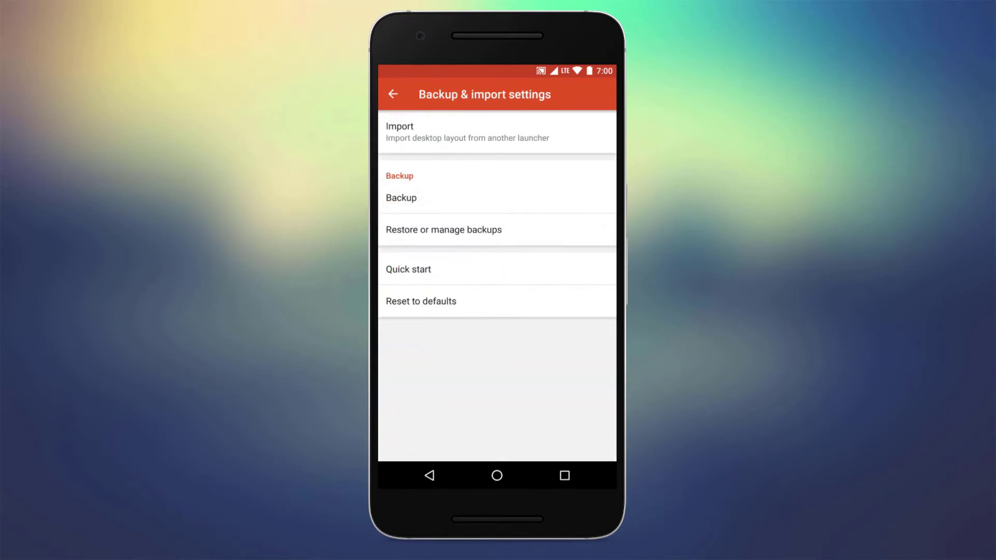
{"action": "left_click", "coordinate": [538, 303]}
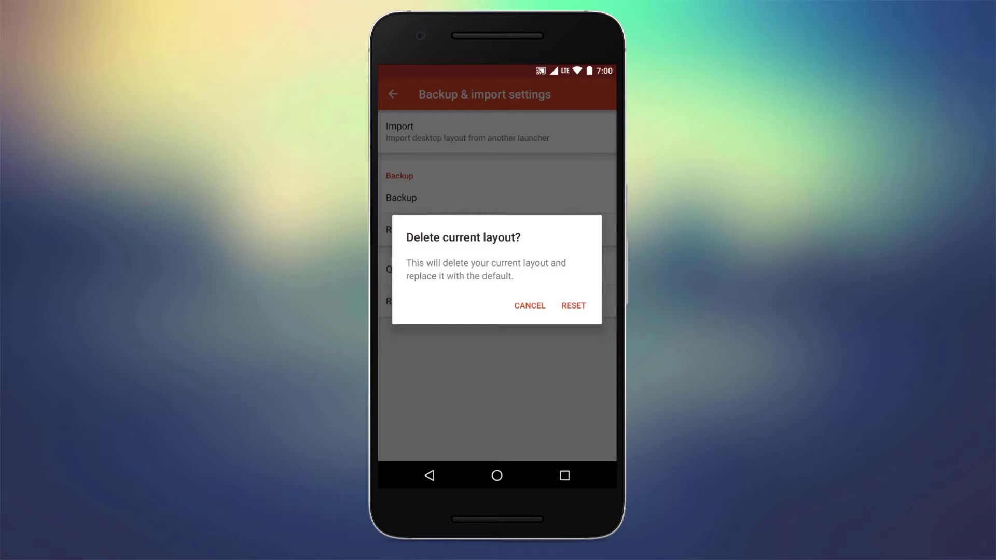
{"action": "left_click", "coordinate": [573, 305]}
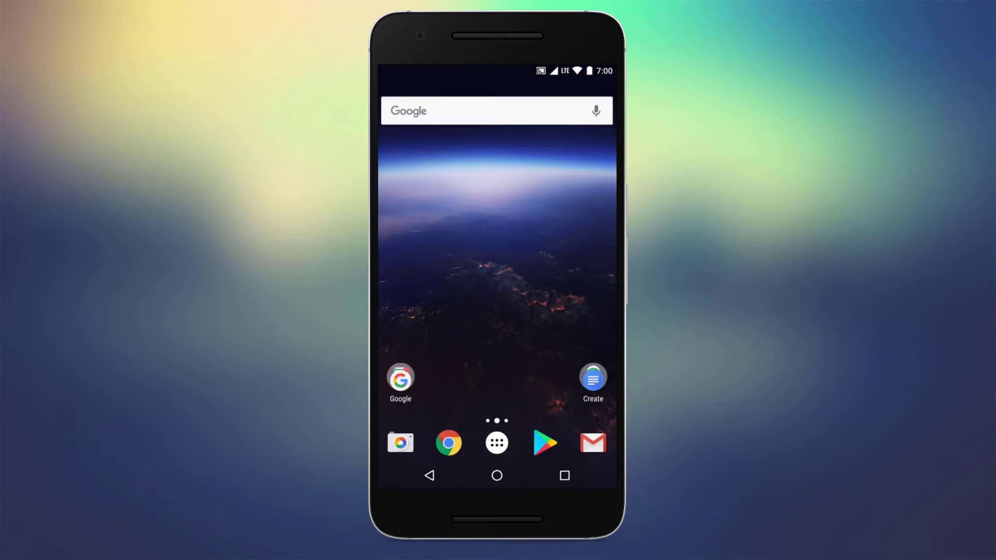
In Desktop settings, keep the grid size and enlarge desktop icons from 110% to 120%.
{"action": "left_click", "coordinate": [551, 405]}
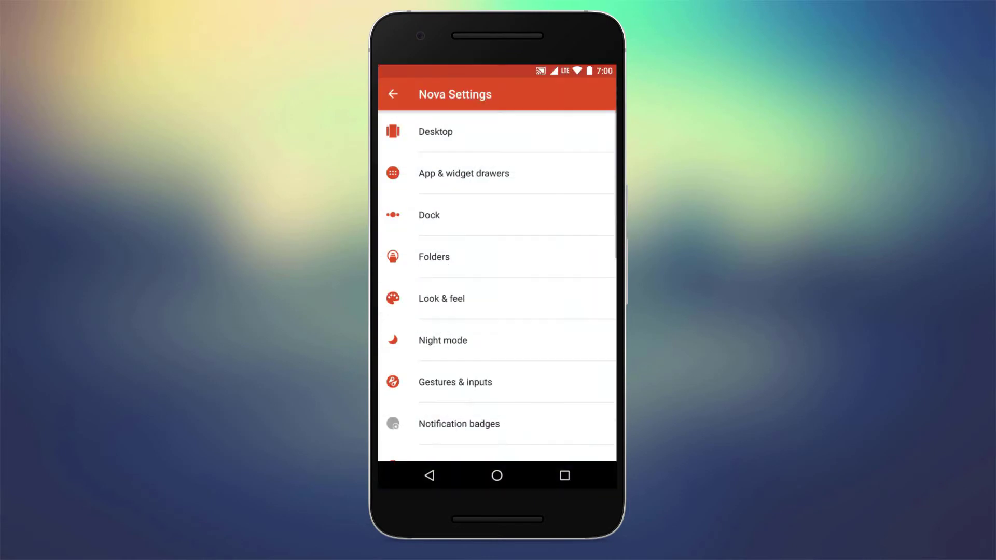
{"action": "left_click", "coordinate": [520, 131]}
{"action": "left_click", "coordinate": [498, 151]}
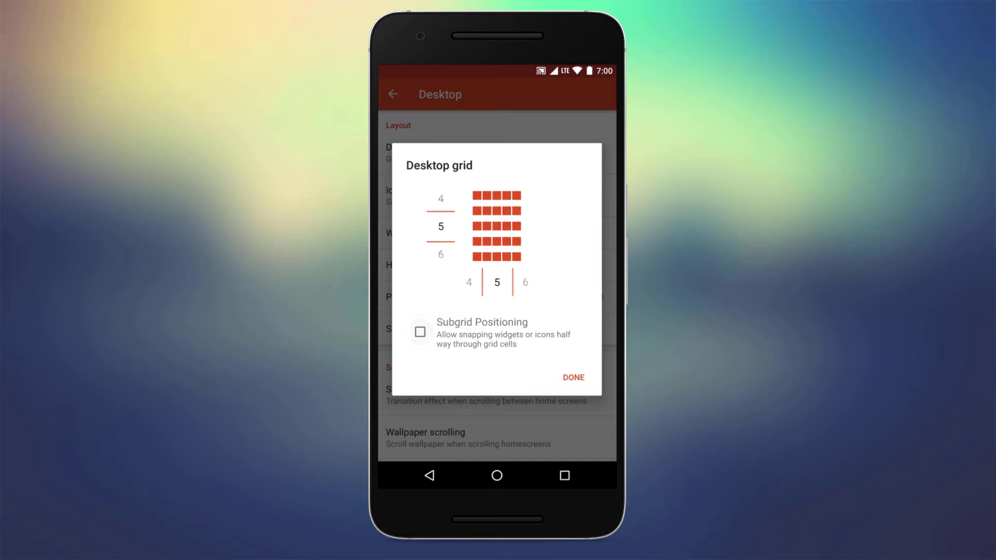
{"action": "left_click", "coordinate": [574, 378]}
{"action": "left_click", "coordinate": [436, 194]}
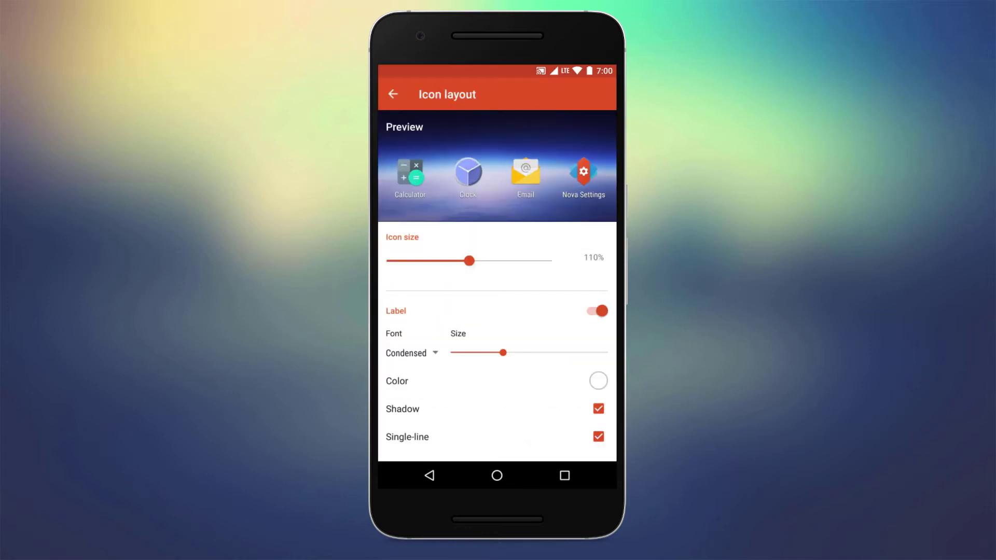
{"action": "left_click_drag", "start_coordinate": [469, 261], "coordinate": [489, 261]}
Leave width and height padding unchanged and set the page indicator to None.
{"action": "left_click", "coordinate": [392, 94]}
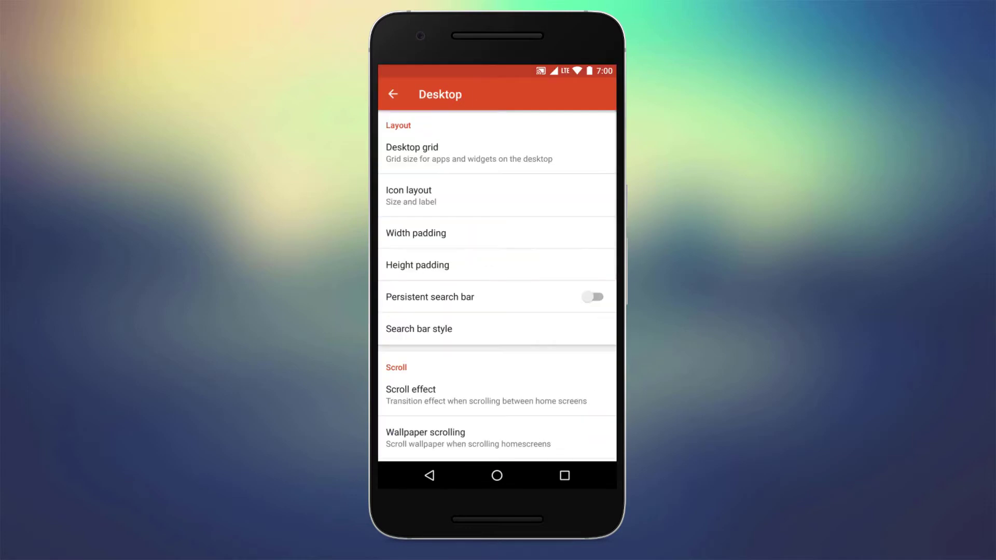
{"action": "left_click", "coordinate": [436, 232]}
{"action": "left_click", "coordinate": [419, 226]}
{"action": "left_click", "coordinate": [467, 265]}
{"action": "left_click", "coordinate": [419, 226]}
{"action": "scroll", "coordinate": [498, 284], "scroll_direction": "down", "scroll_amount": 2}
{"action": "scroll", "coordinate": [498, 284], "scroll_direction": "down", "scroll_amount": 3}
{"action": "scroll", "coordinate": [498, 285], "scroll_direction": "down", "scroll_amount": 3}
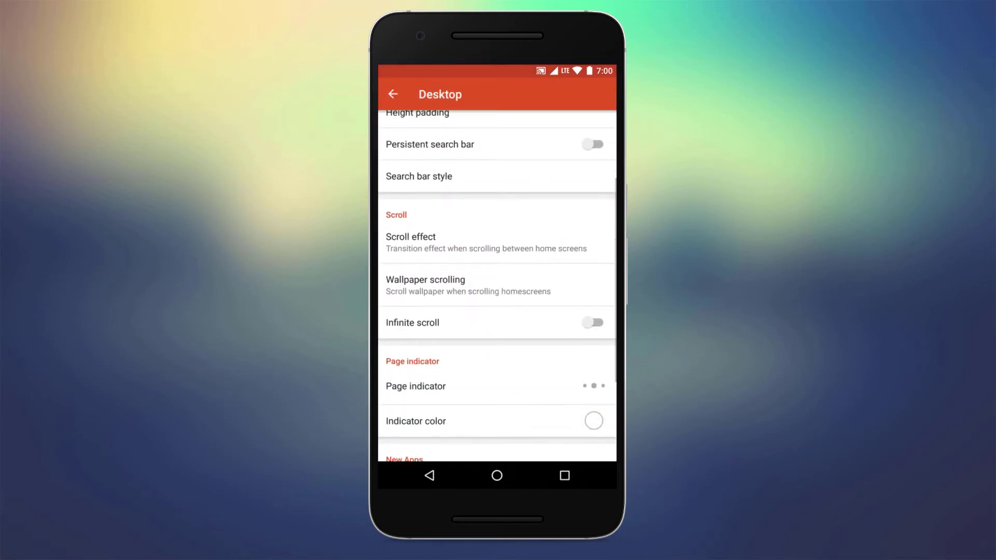
{"action": "left_click", "coordinate": [520, 315]}
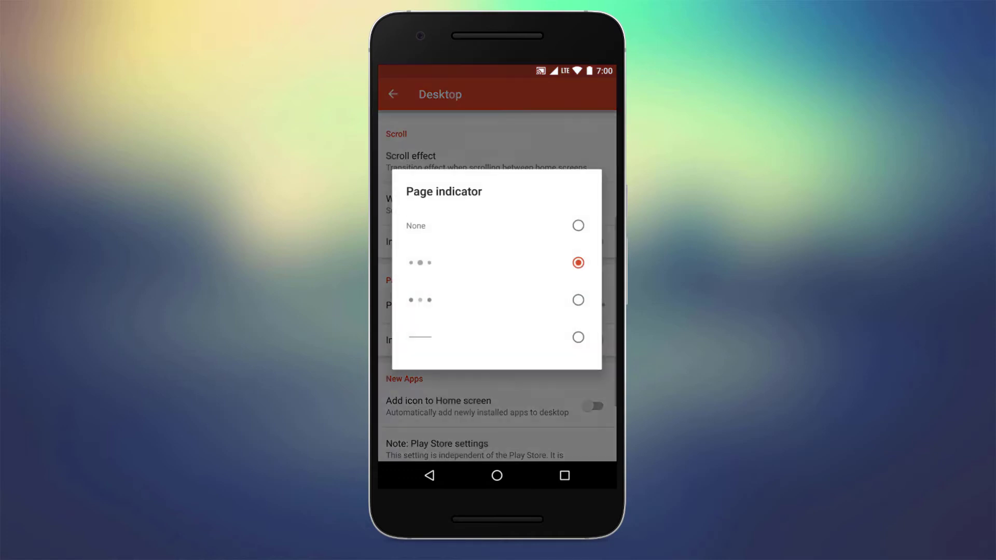
{"action": "left_click", "coordinate": [419, 225]}
{"action": "scroll", "coordinate": [498, 285], "scroll_direction": "down", "scroll_amount": 2}
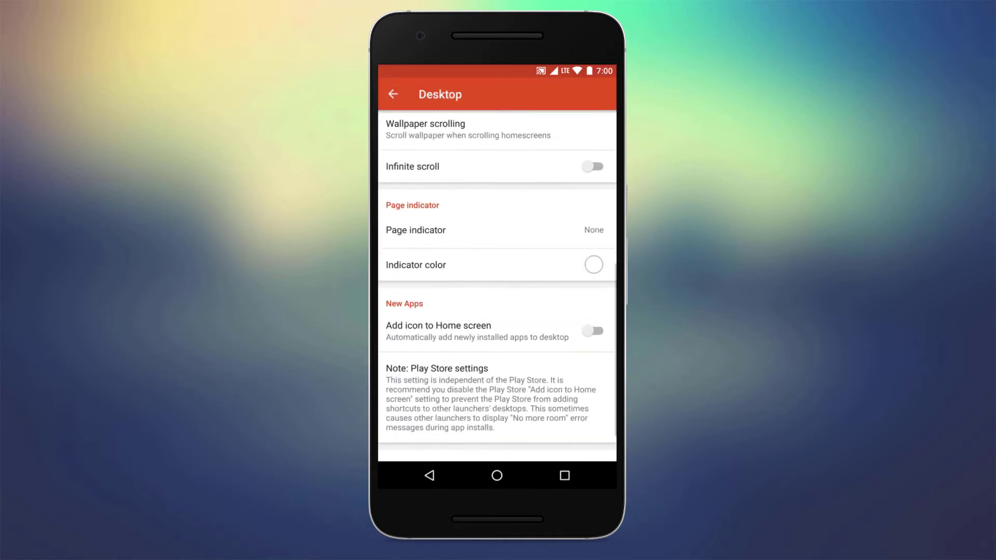
{"action": "scroll", "coordinate": [499, 283], "scroll_direction": "down", "scroll_amount": 2}
In App & widget drawers, keep the 5×5 grid and enlarge drawer icons to 120%.
{"action": "left_click", "coordinate": [428, 475]}
{"action": "left_click", "coordinate": [465, 173]}
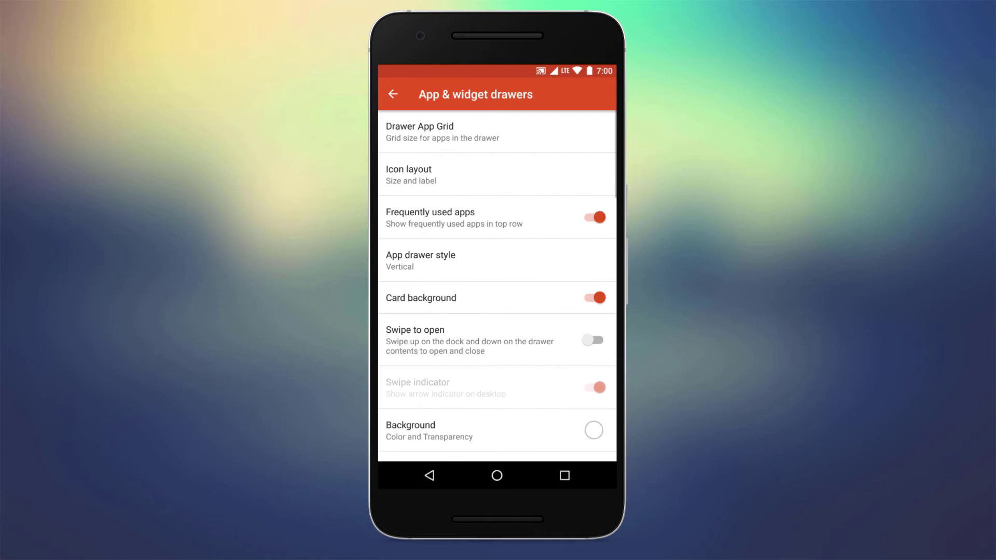
{"action": "left_click", "coordinate": [436, 132]}
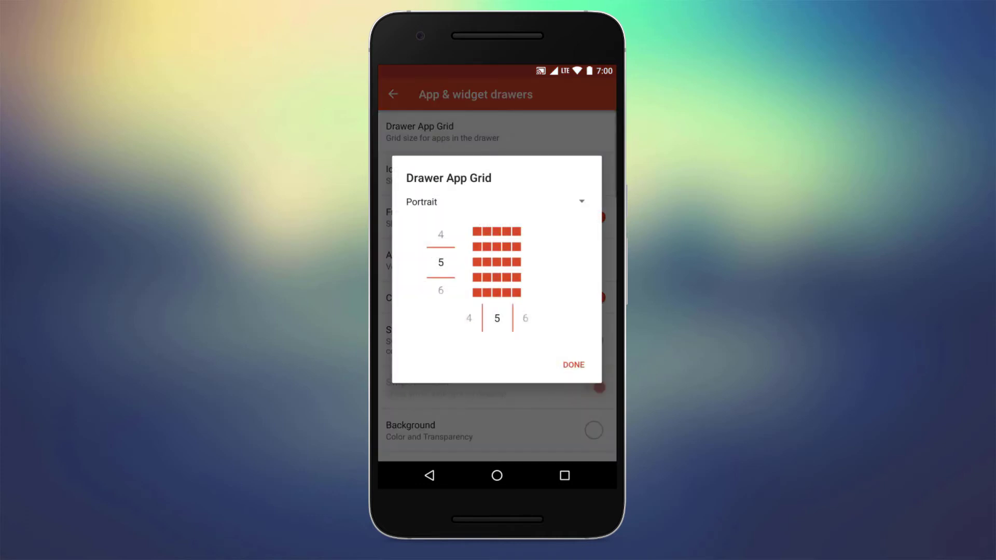
{"action": "left_click", "coordinate": [574, 365]}
{"action": "left_click", "coordinate": [503, 178]}
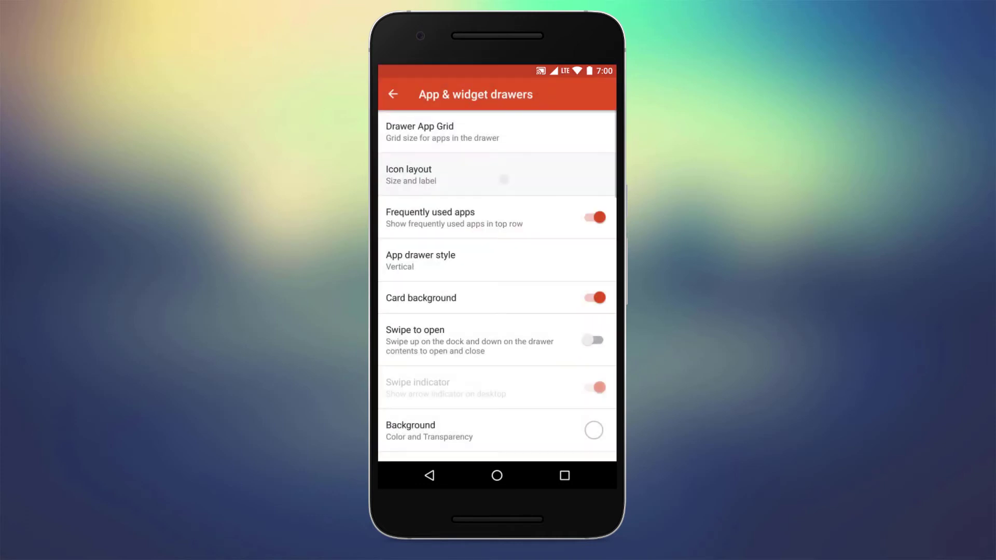
{"action": "left_click_drag", "start_coordinate": [480, 260], "coordinate": [490, 261]}
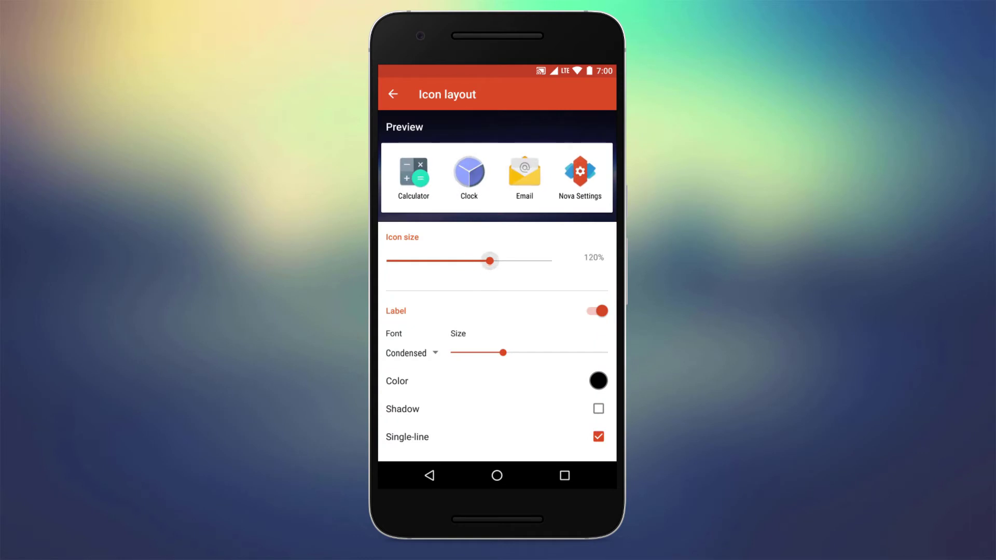
Give drawer icon labels a custom dark grey colour using hex 2d2d2d.
{"action": "left_click", "coordinate": [598, 380]}
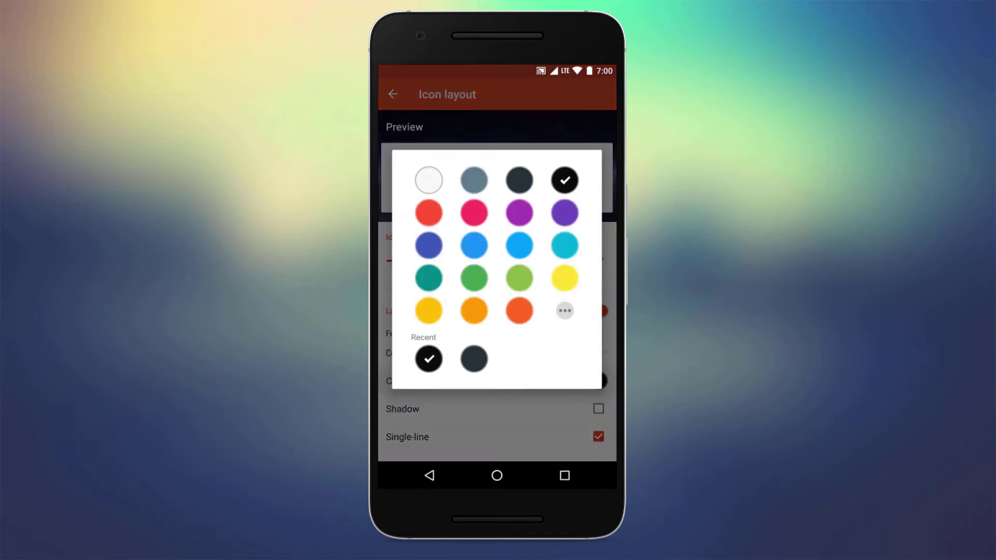
{"action": "left_click", "coordinate": [565, 309]}
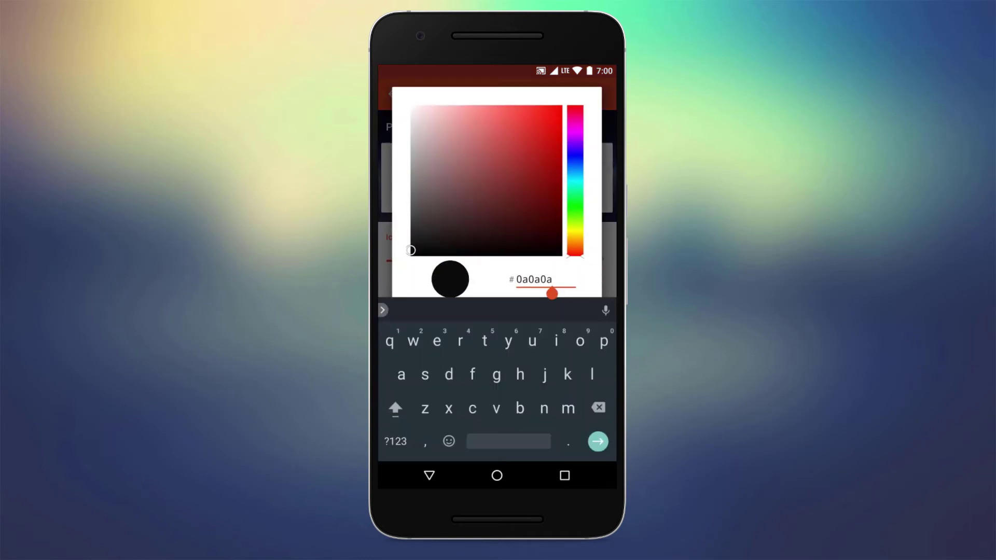
{"action": "key", "text": "BackSpace"}
{"action": "key", "text": "BackSpace"}
{"action": "key", "text": "BackSpace"}
{"action": "type", "text": "2d2d2d"}
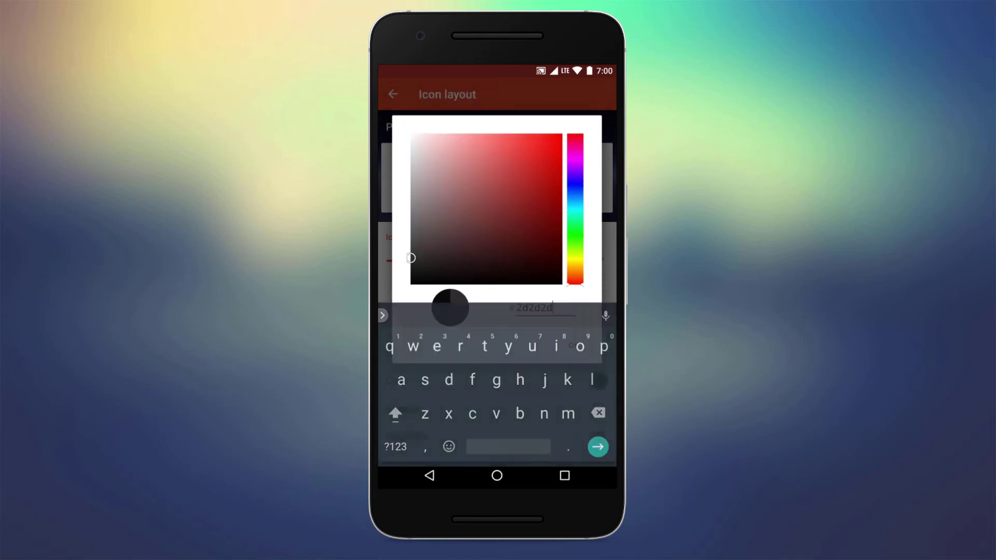
Turn off the drawer card background, enable swipe to open, and make the scroll accent blue.
{"action": "left_click", "coordinate": [429, 475]}
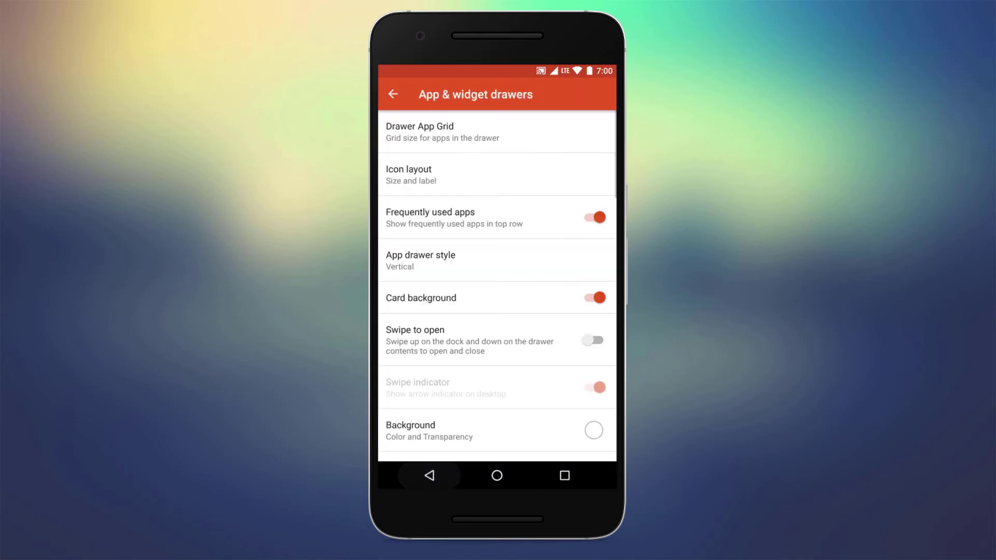
{"action": "left_click", "coordinate": [591, 298]}
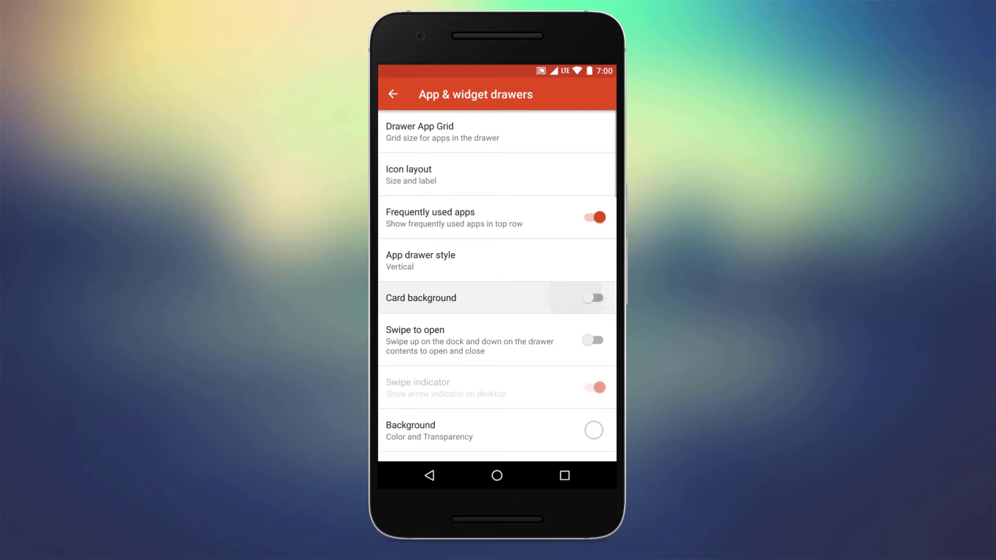
{"action": "left_click", "coordinate": [593, 340]}
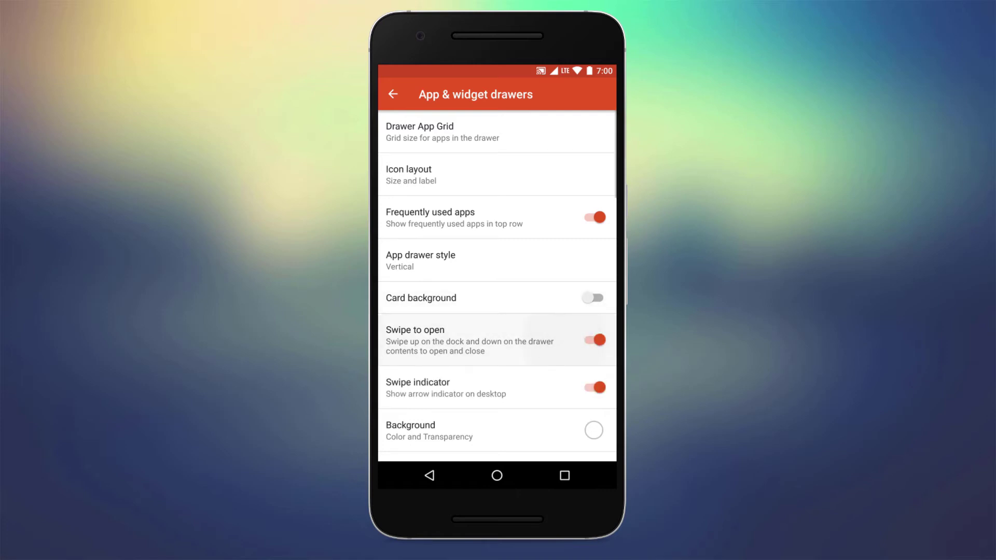
{"action": "scroll", "coordinate": [497, 286], "scroll_direction": "down", "scroll_amount": 5}
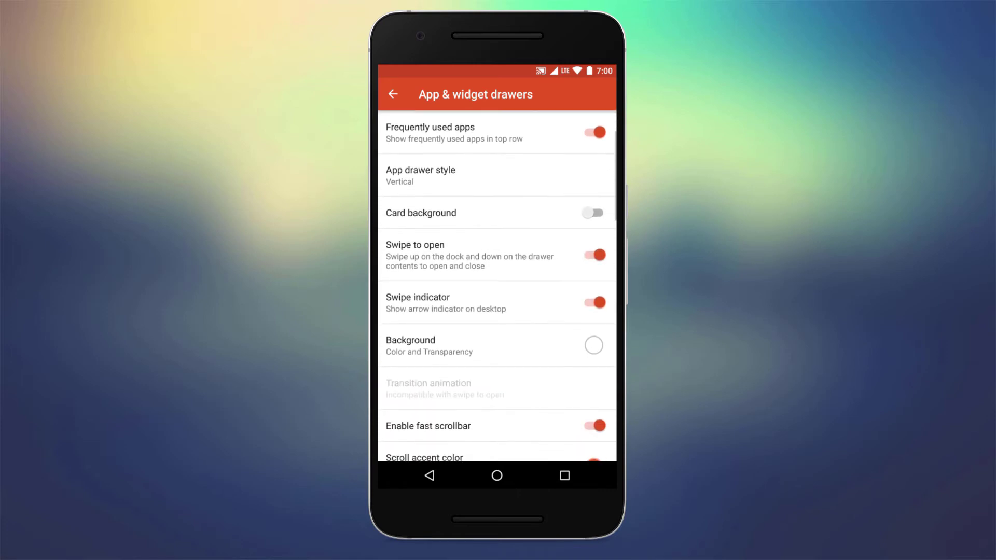
{"action": "scroll", "coordinate": [497, 286], "scroll_direction": "down", "scroll_amount": 1}
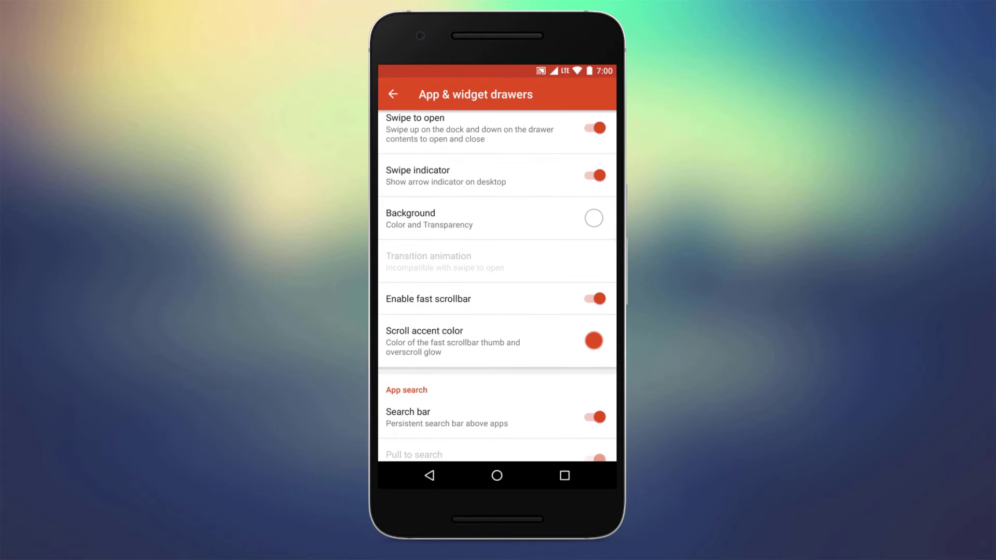
{"action": "left_click", "coordinate": [546, 322]}
{"action": "left_click", "coordinate": [519, 245]}
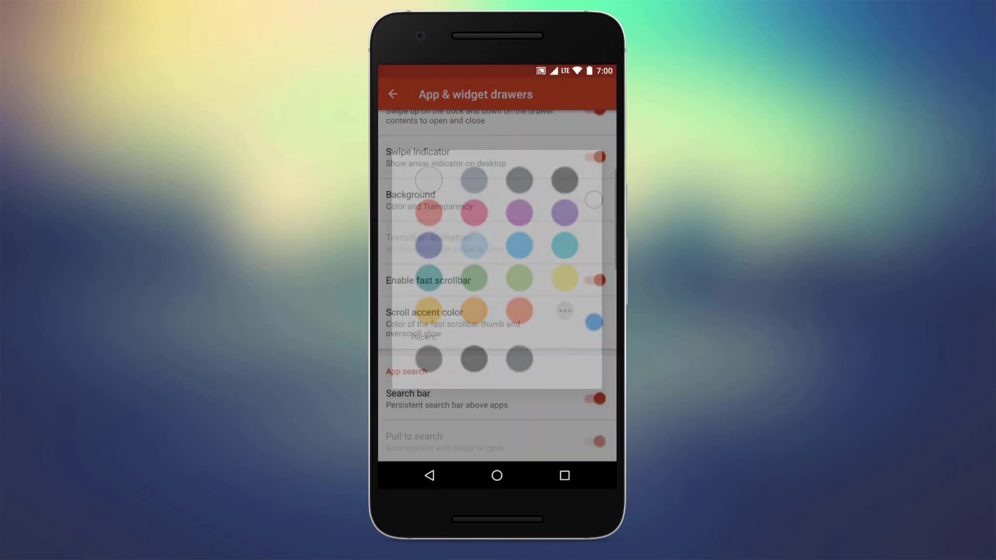
{"action": "scroll", "coordinate": [497, 287], "scroll_direction": "down", "scroll_amount": 3}
Give the dock a white background about 75% transparent that draws behind the navigation bar.
{"action": "left_click", "coordinate": [428, 475]}
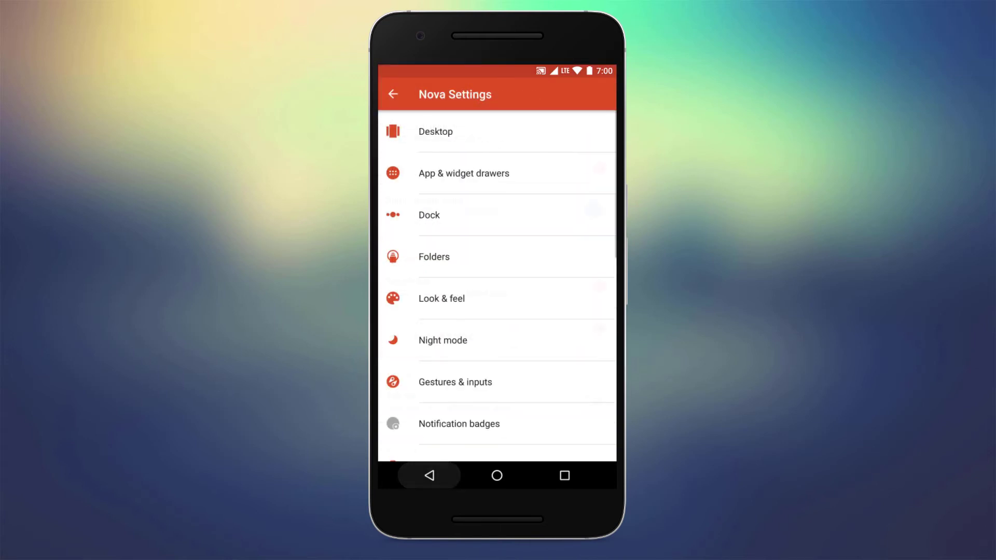
{"action": "left_click", "coordinate": [429, 215]}
{"action": "left_click", "coordinate": [534, 124]}
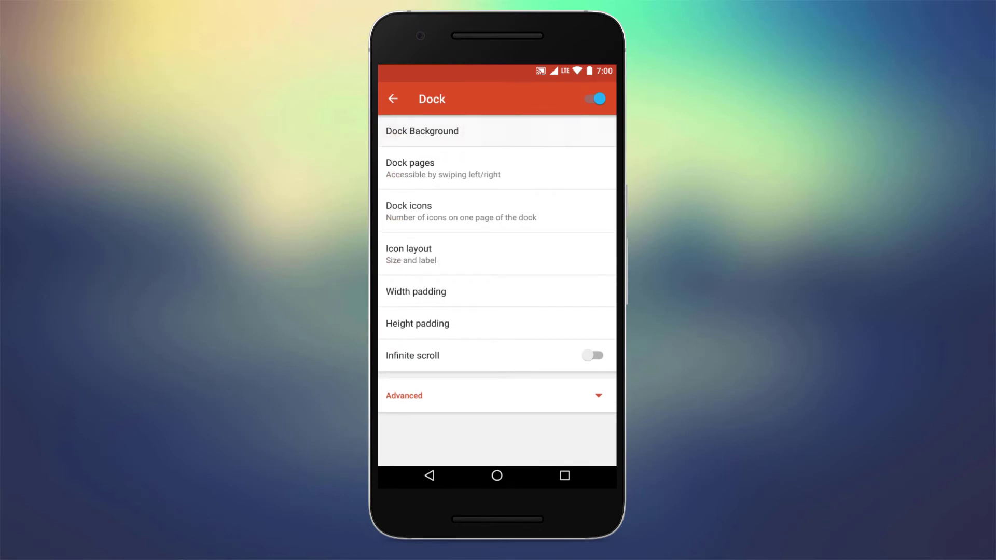
{"action": "left_click", "coordinate": [516, 221]}
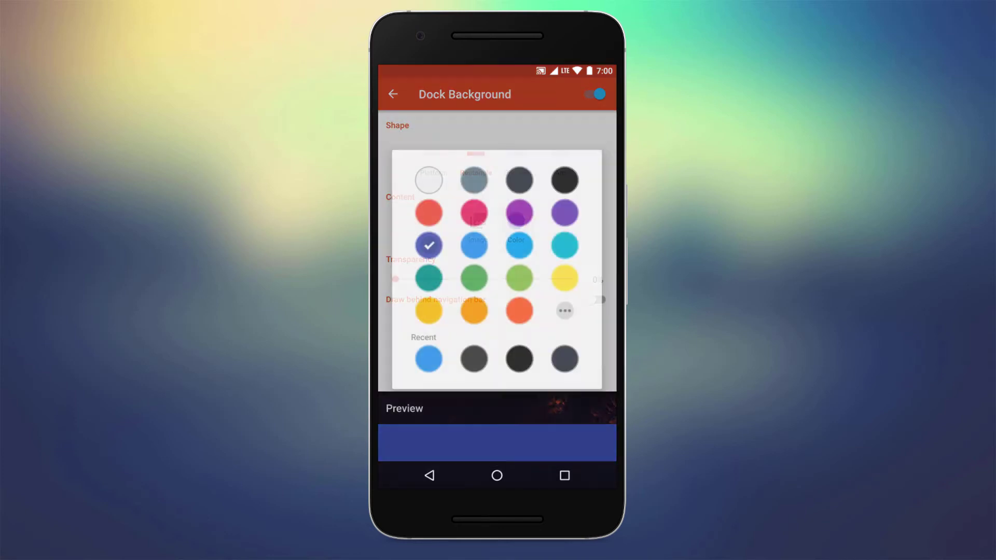
{"action": "left_click", "coordinate": [429, 179]}
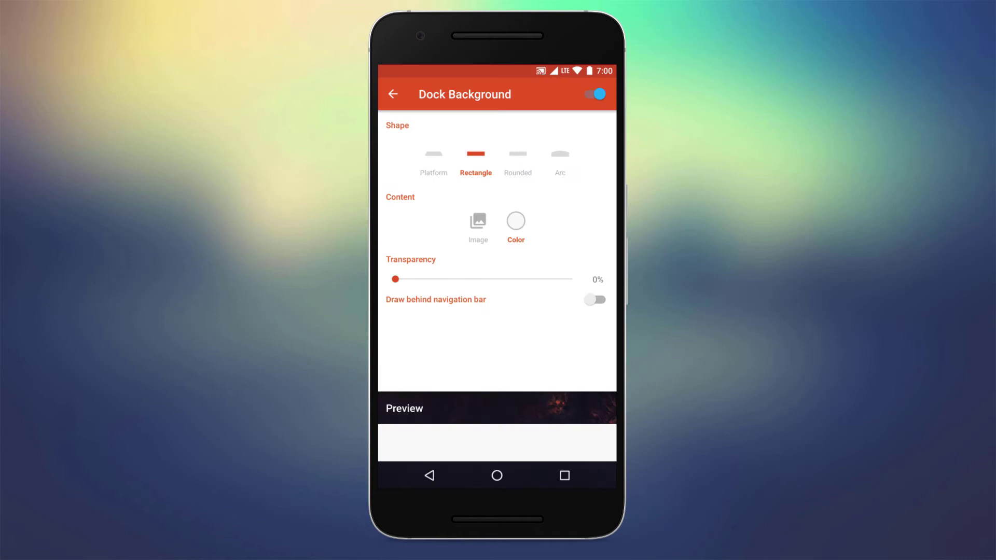
{"action": "left_click_drag", "start_coordinate": [396, 279], "coordinate": [524, 278]}
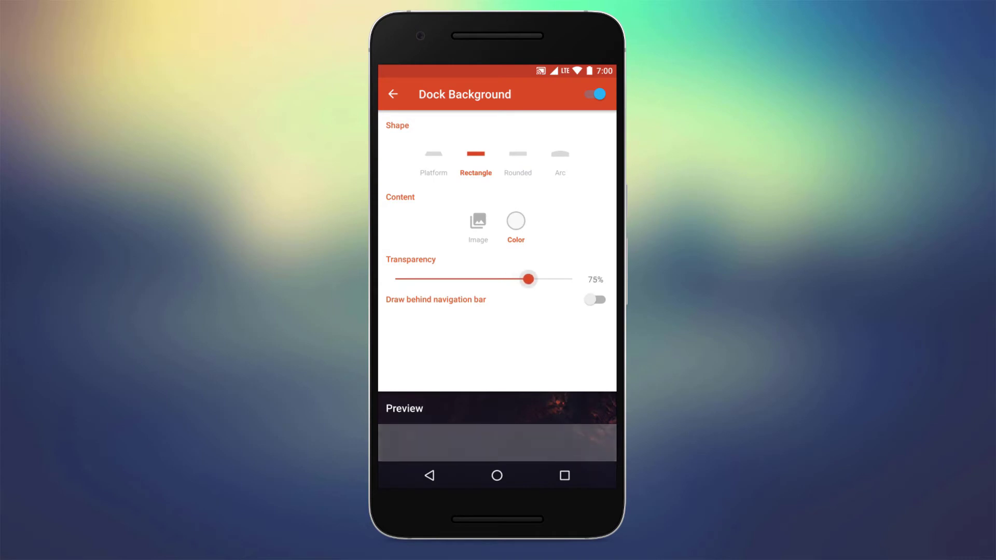
{"action": "left_click", "coordinate": [595, 300]}
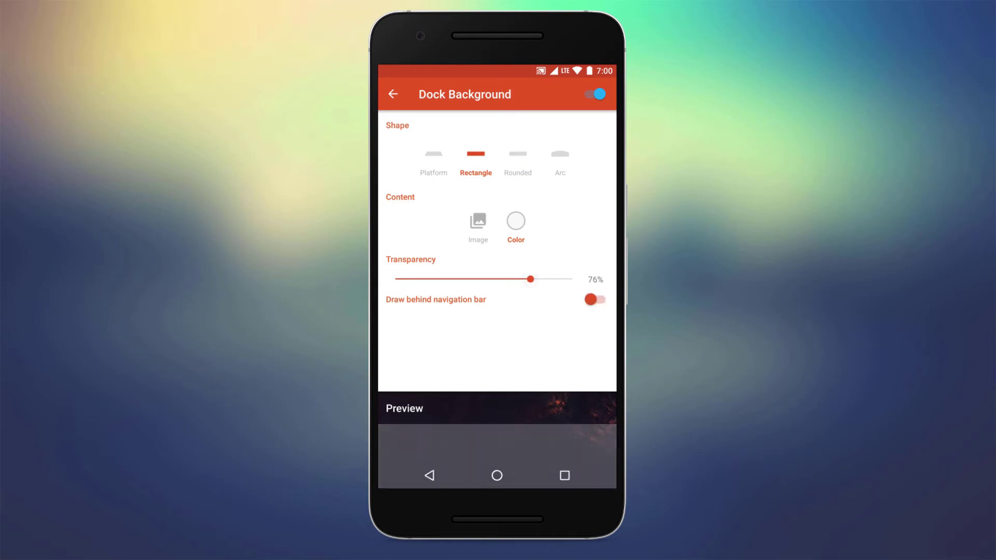
Review the dock icon count and icon layout (115% size, Medium height padding) without changes.
{"action": "left_click", "coordinate": [394, 94]}
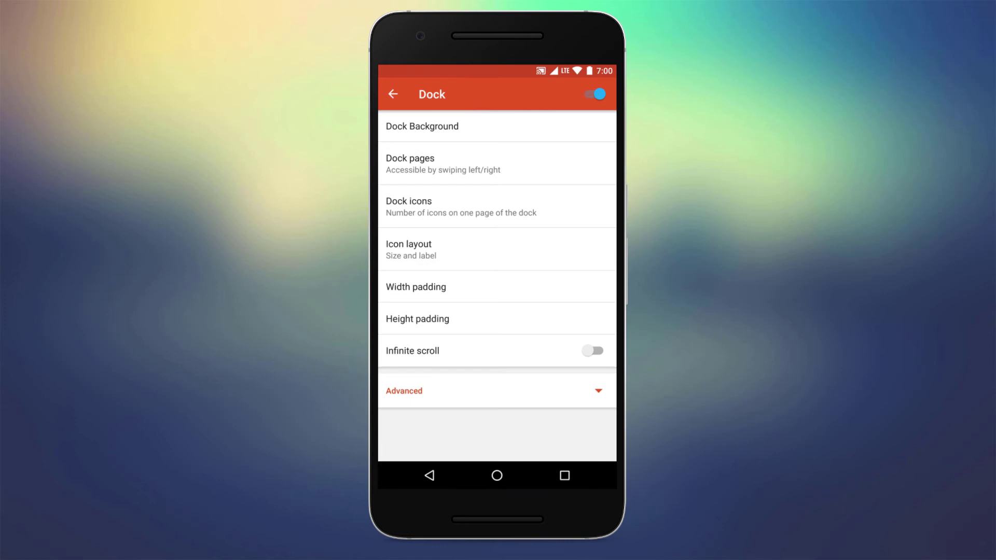
{"action": "left_click", "coordinate": [461, 206]}
{"action": "left_click", "coordinate": [571, 342]}
{"action": "left_click", "coordinate": [500, 249]}
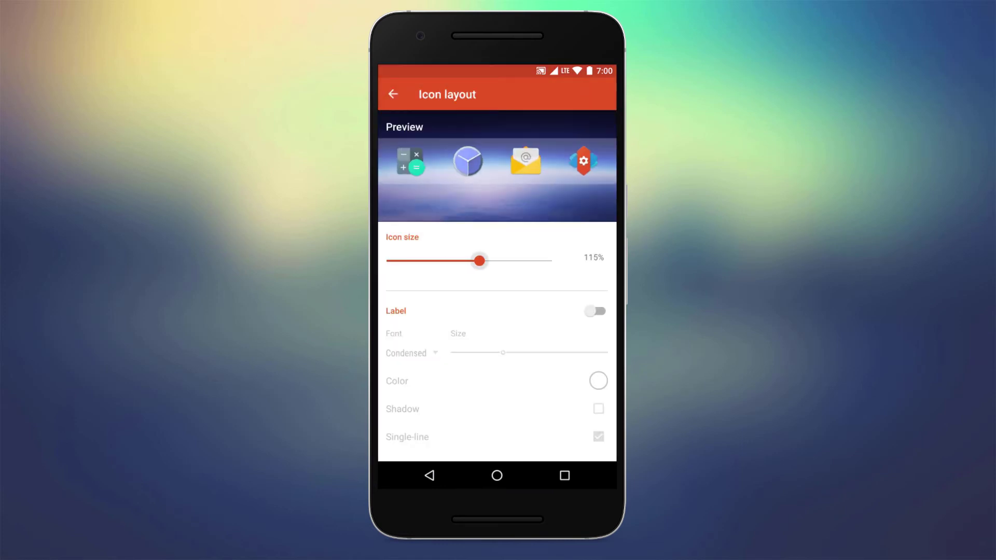
{"action": "left_click", "coordinate": [429, 475]}
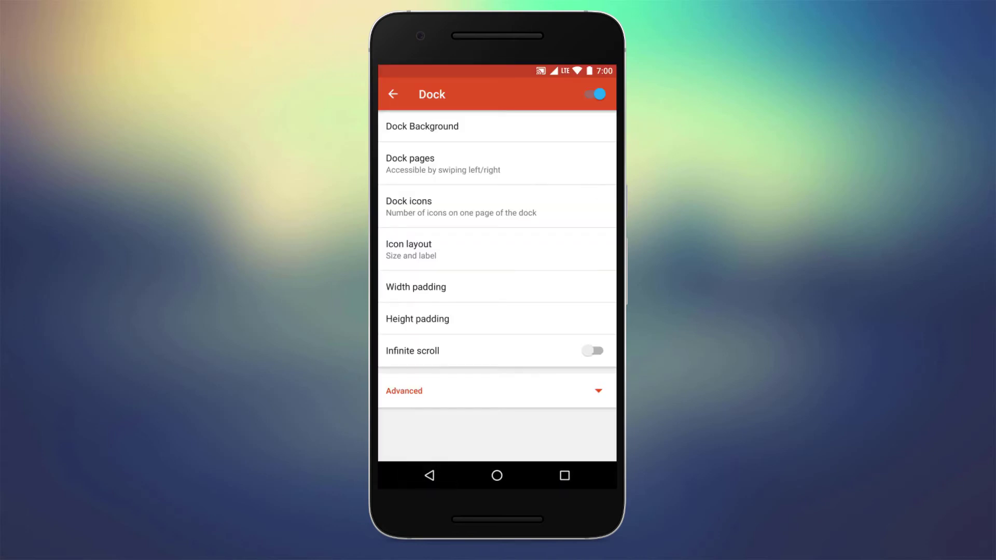
{"action": "left_click", "coordinate": [499, 319]}
Set folder preview to Grid and folder background to the Pixel Launcher style.
{"action": "left_click", "coordinate": [517, 257]}
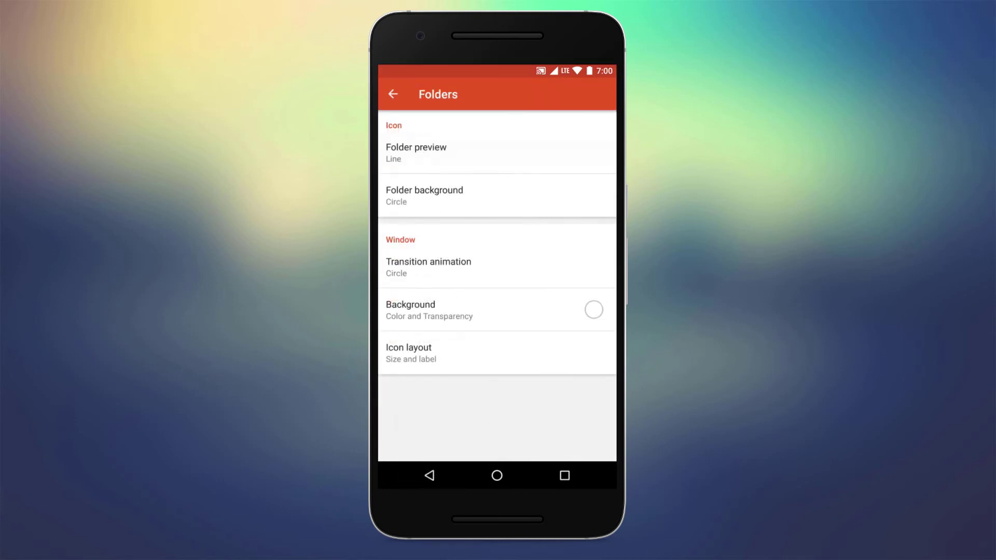
{"action": "left_click", "coordinate": [436, 151]}
{"action": "left_click", "coordinate": [467, 263]}
{"action": "left_click", "coordinate": [506, 189]}
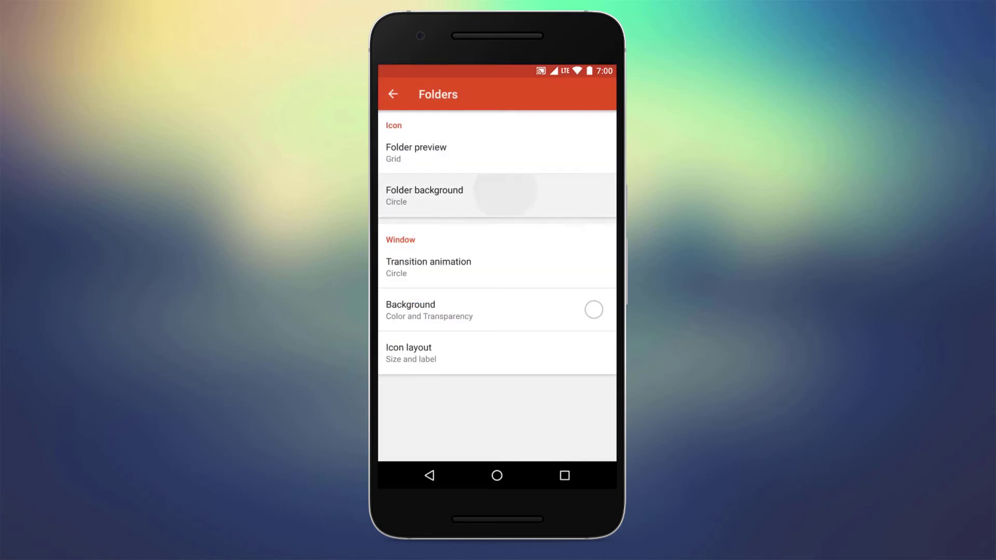
{"action": "left_click", "coordinate": [473, 188]}
Enlarge folder icons from 115% to 120% and make their labels dark grey.
{"action": "left_click", "coordinate": [517, 351]}
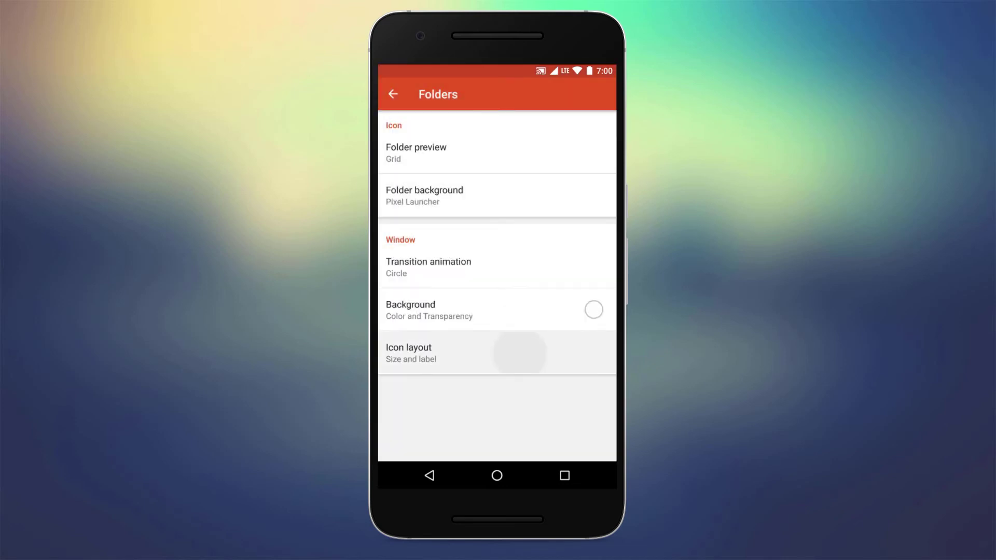
{"action": "left_click_drag", "start_coordinate": [480, 261], "coordinate": [490, 260]}
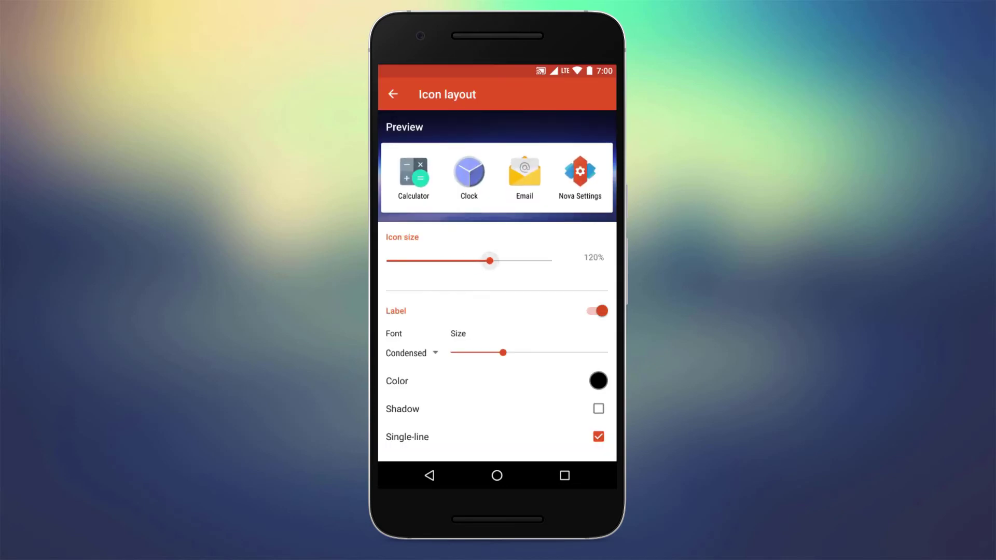
{"action": "left_click", "coordinate": [598, 380]}
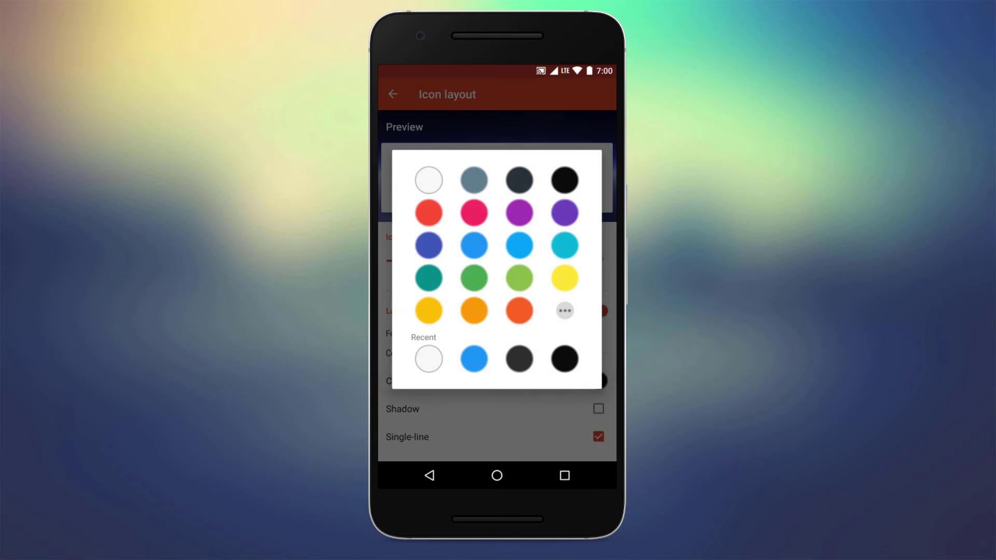
{"action": "left_click", "coordinate": [519, 359]}
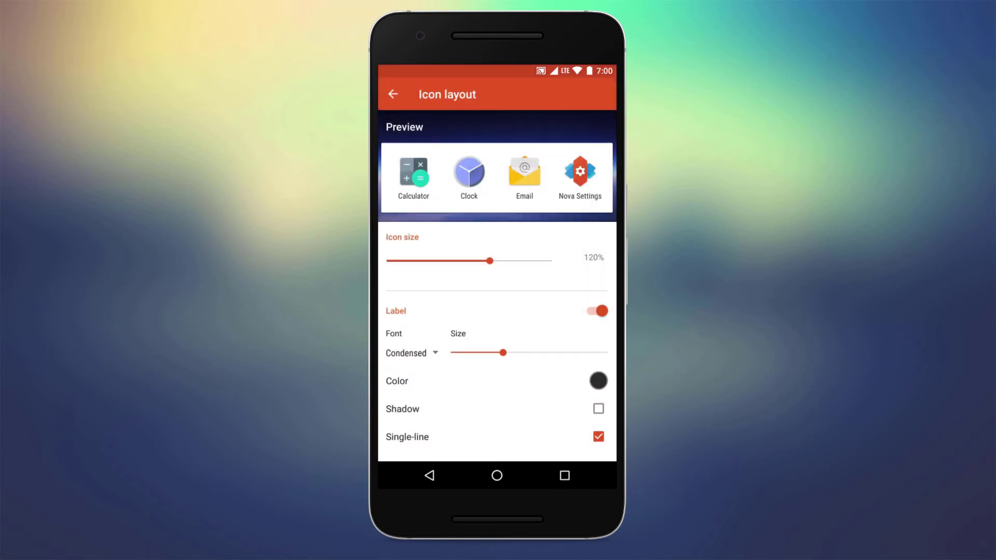
{"action": "left_click", "coordinate": [429, 474]}
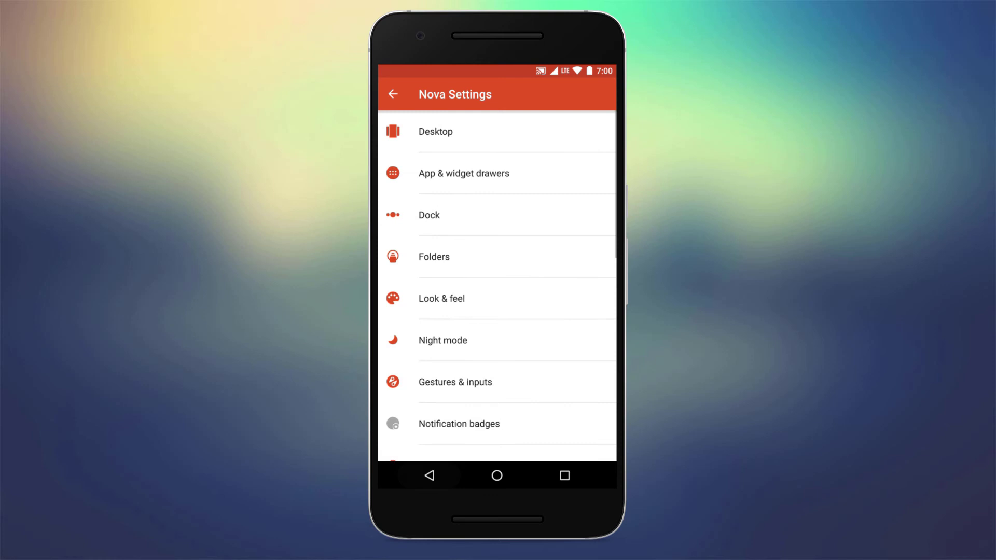
{"action": "scroll", "coordinate": [498, 289], "scroll_direction": "down", "scroll_amount": 1}
From Look & feel > Icon theme, open the Pixel Icon Pack - Apex/Nova/Go listing and launch it.
{"action": "left_click", "coordinate": [436, 267]}
{"action": "left_click", "coordinate": [523, 131]}
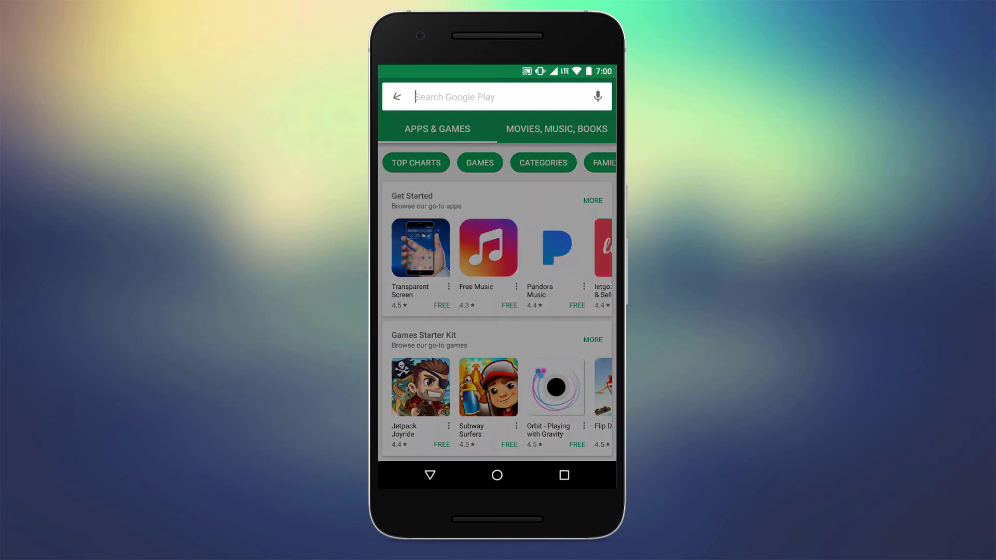
{"action": "scroll", "coordinate": [497, 296], "scroll_direction": "down", "scroll_amount": 5}
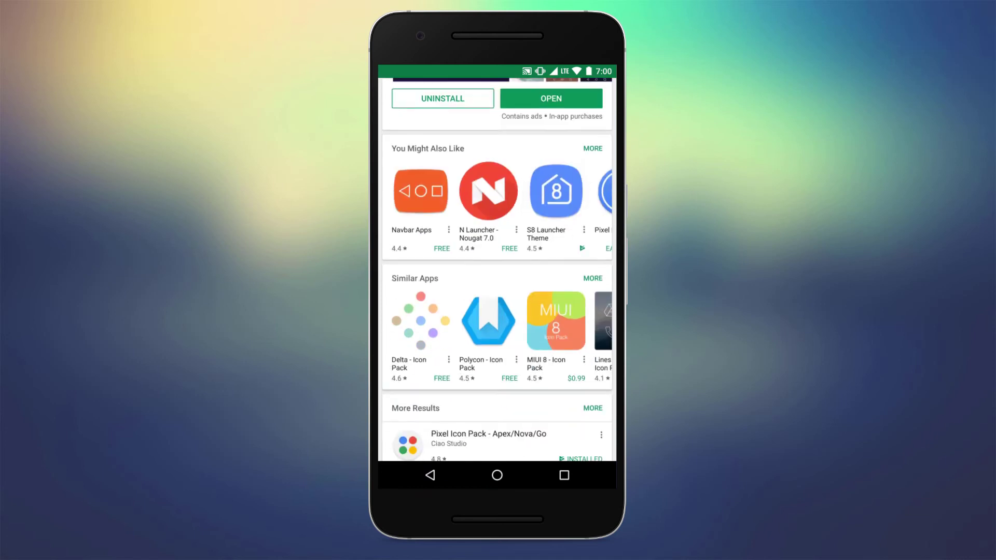
{"action": "left_click", "coordinate": [491, 203]}
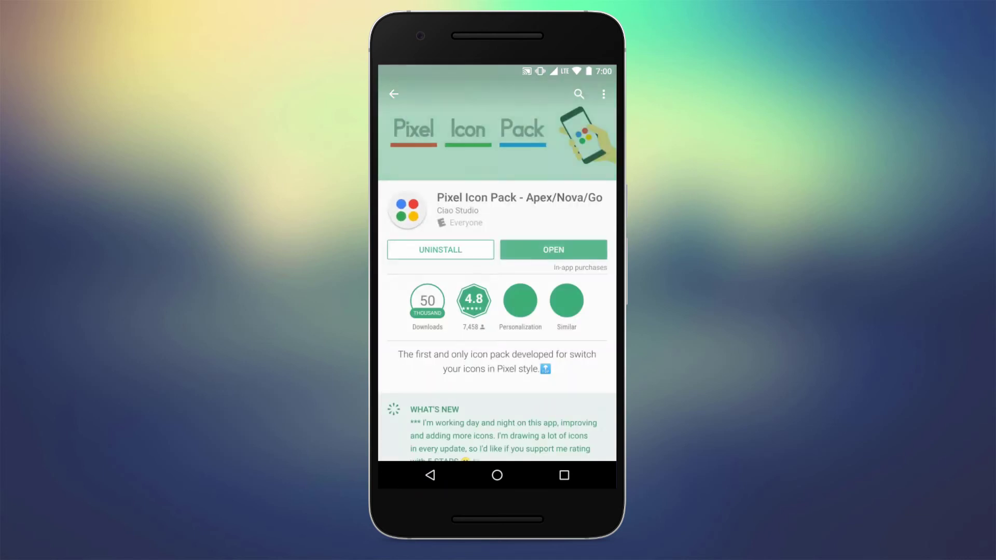
{"action": "left_click", "coordinate": [581, 251]}
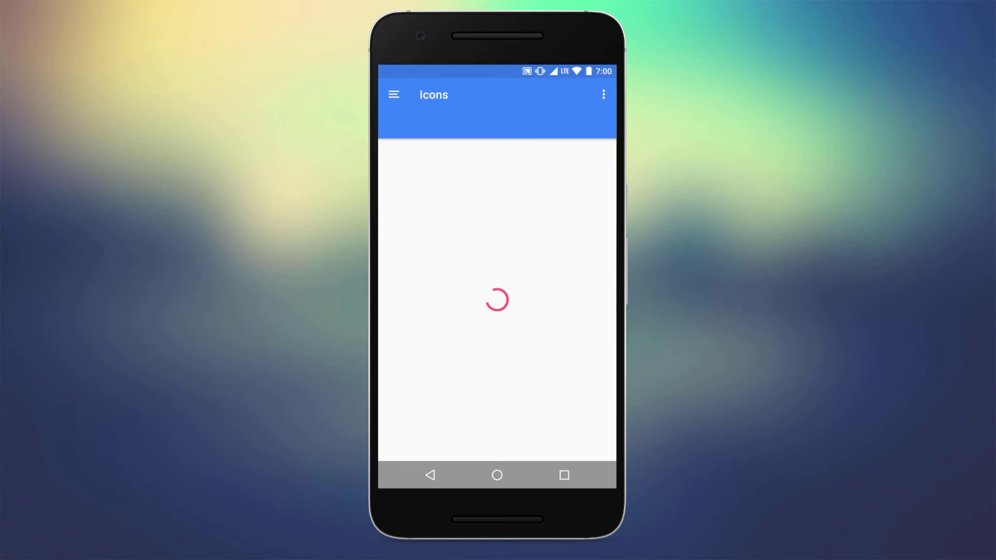
Browse the pack's icons, then enable Search as overlay in Look & feel and go back.
{"action": "left_click_drag", "start_coordinate": [577, 327], "coordinate": [412, 326]}
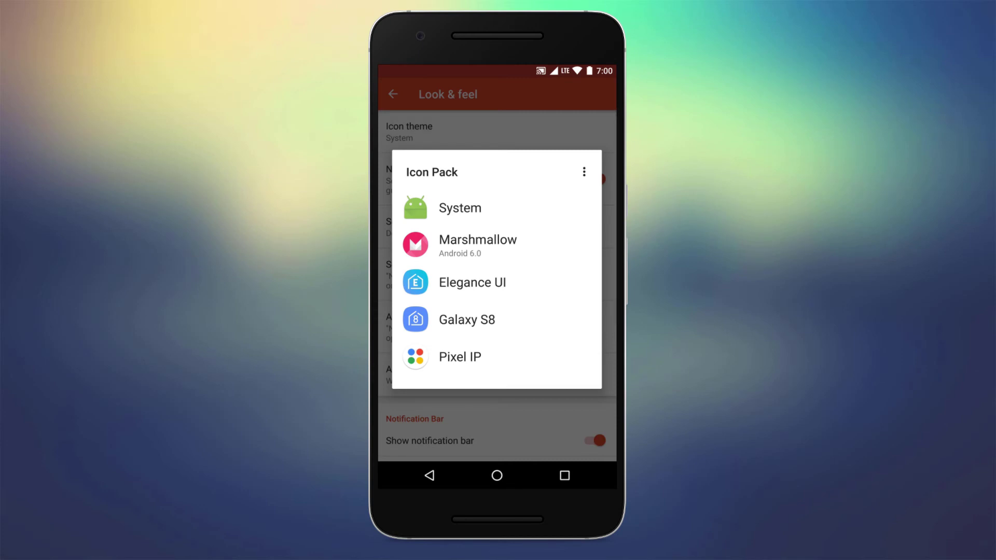
{"action": "scroll", "coordinate": [497, 288], "scroll_direction": "down", "scroll_amount": 4}
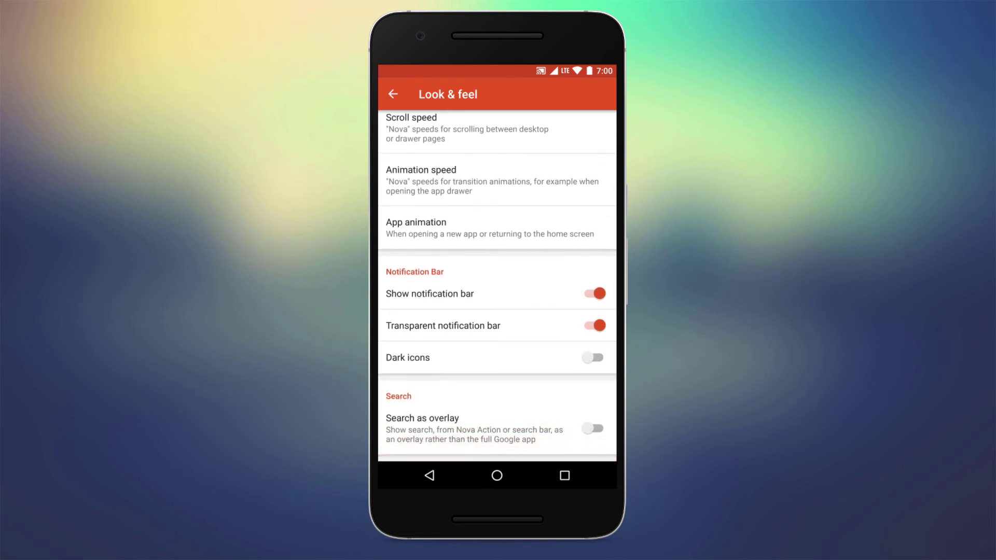
{"action": "left_click", "coordinate": [593, 428]}
{"action": "left_click", "coordinate": [429, 475]}
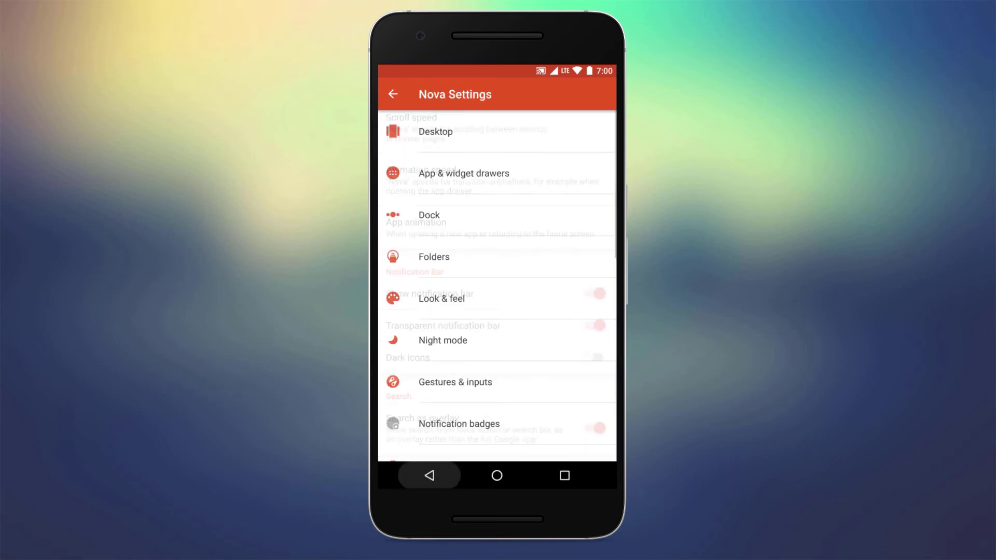
{"action": "scroll", "coordinate": [498, 288], "scroll_direction": "down", "scroll_amount": 3}
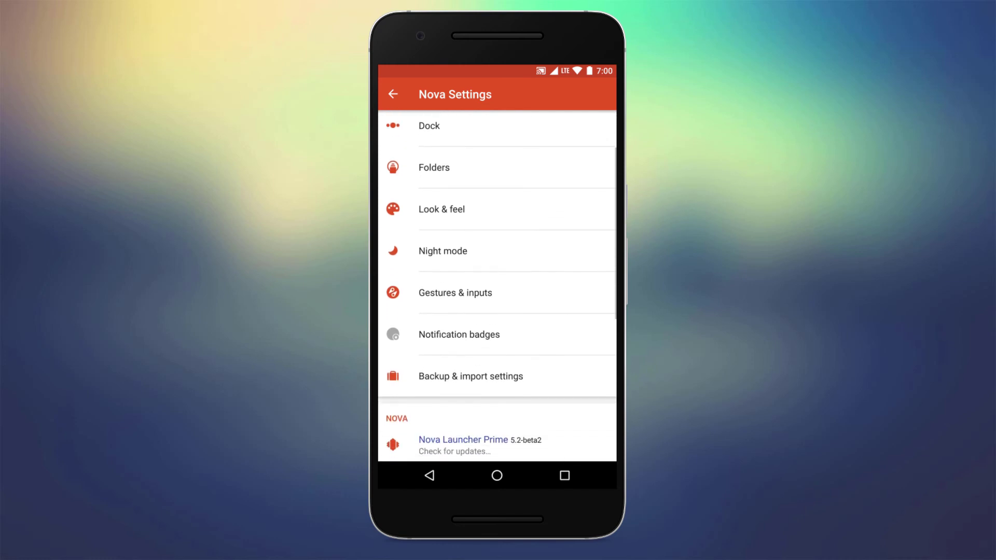
Set notification badges to Dots at Large size and return to the settings list.
{"action": "left_click", "coordinate": [540, 329]}
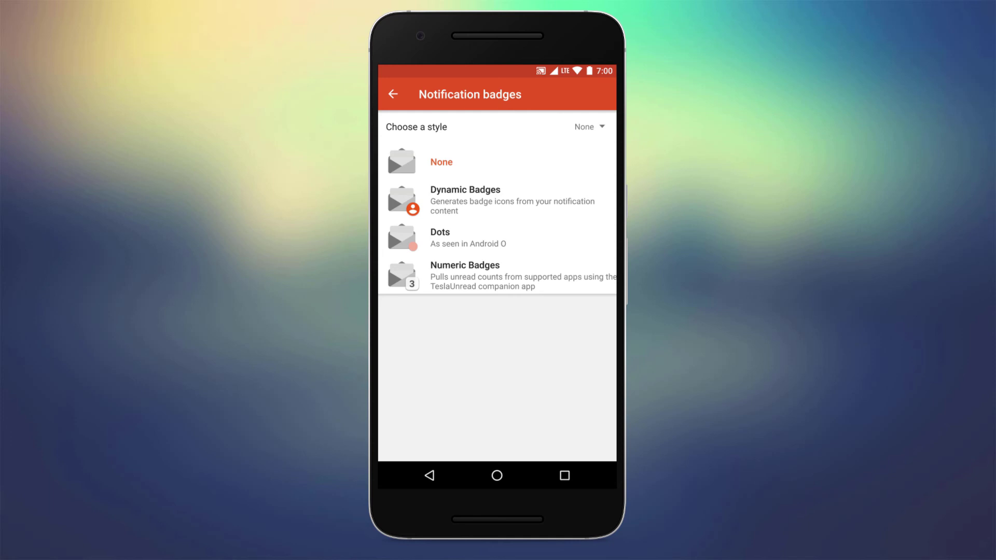
{"action": "left_click", "coordinate": [441, 236]}
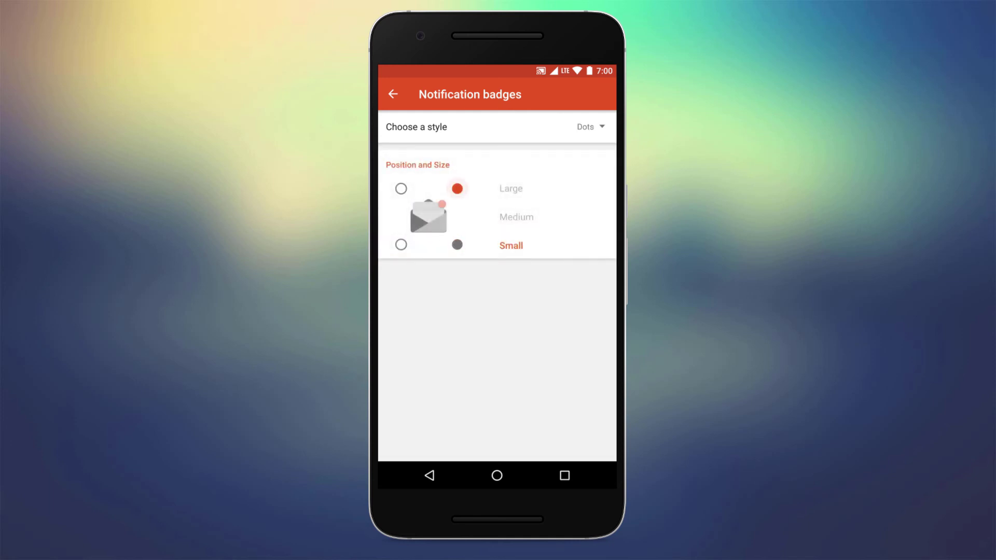
{"action": "left_click", "coordinate": [511, 189]}
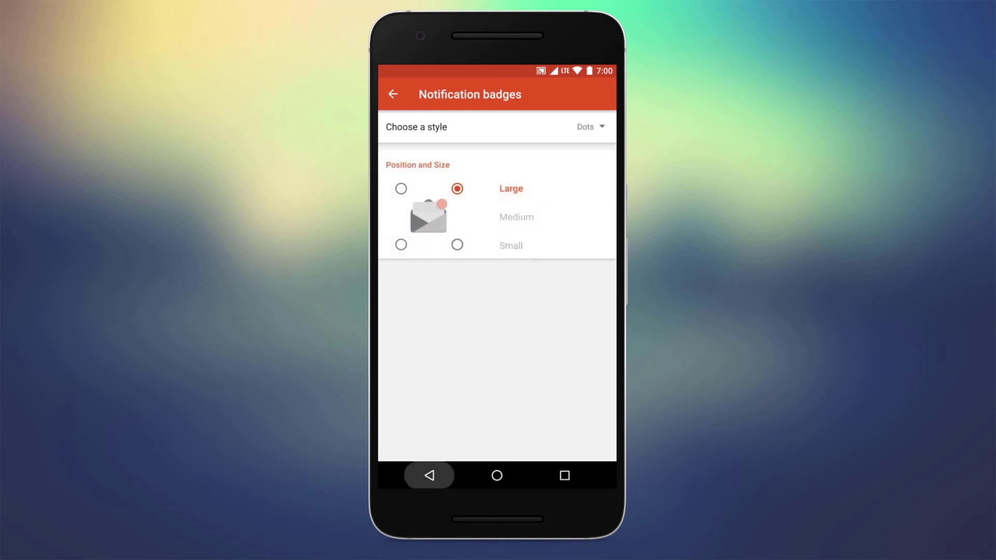
{"action": "left_click", "coordinate": [429, 476]}
{"action": "scroll", "coordinate": [498, 286], "scroll_direction": "down", "scroll_amount": 1}
{"action": "scroll", "coordinate": [498, 286], "scroll_direction": "down", "scroll_amount": 1}
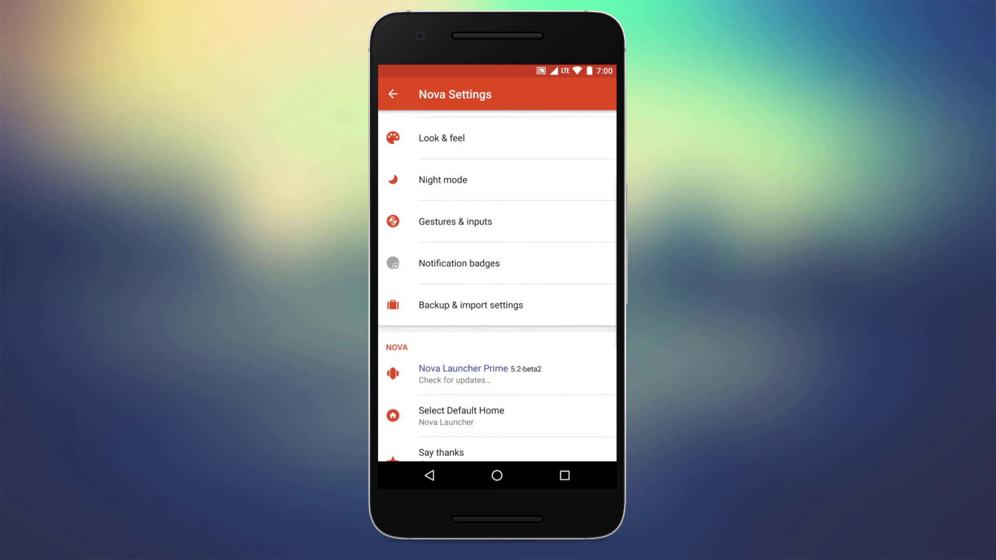
{"action": "scroll", "coordinate": [498, 286], "scroll_direction": "down", "scroll_amount": 2}
{"action": "scroll", "coordinate": [497, 286], "scroll_direction": "down", "scroll_amount": 1}
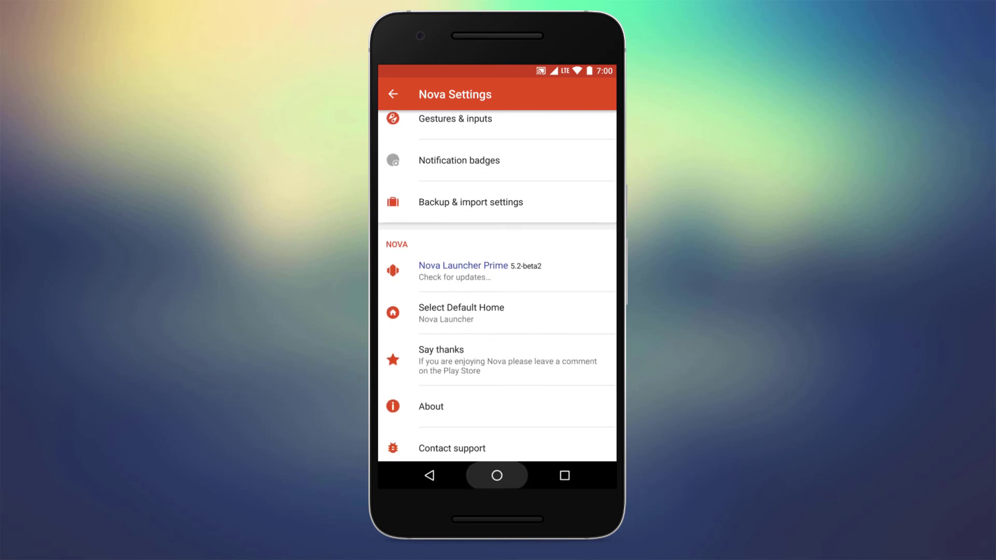
Return to the home screen and drag an app from the app drawer onto the desktop.
{"action": "left_click", "coordinate": [498, 476]}
{"action": "left_click_drag", "start_coordinate": [498, 405], "coordinate": [494, 98]}
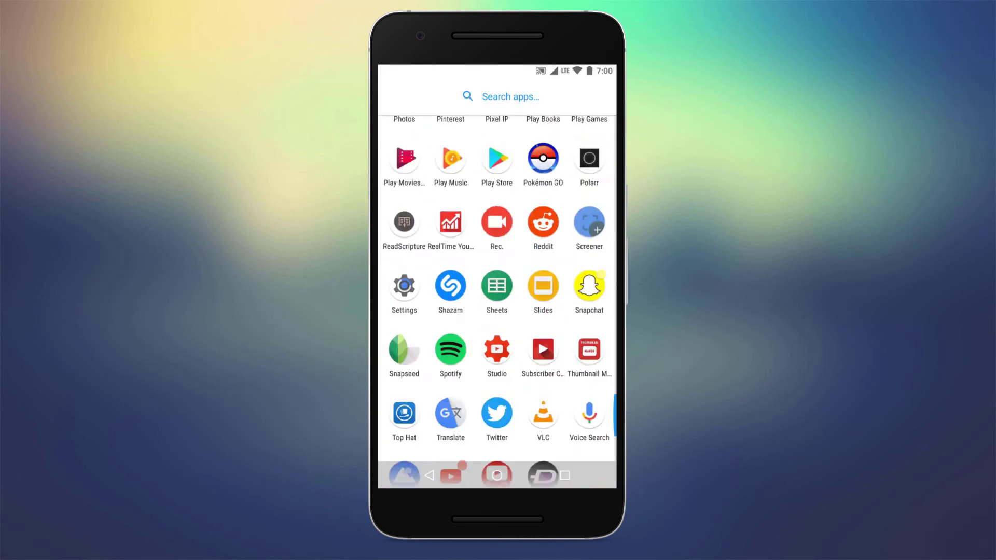
{"action": "left_click_drag", "start_coordinate": [498, 234], "coordinate": [497, 234]}
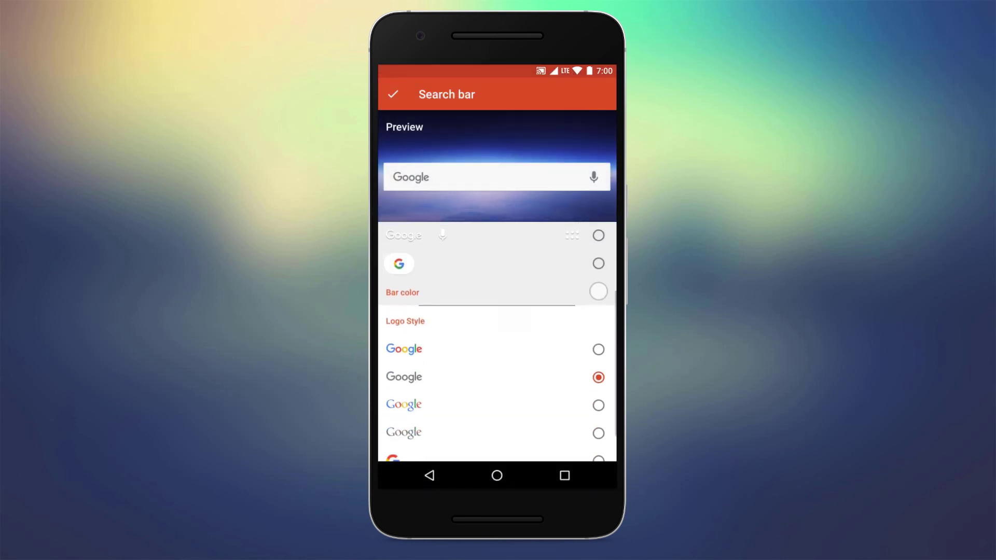
Select the Google pill style for the home screen search bar.
{"action": "left_click", "coordinate": [503, 262]}
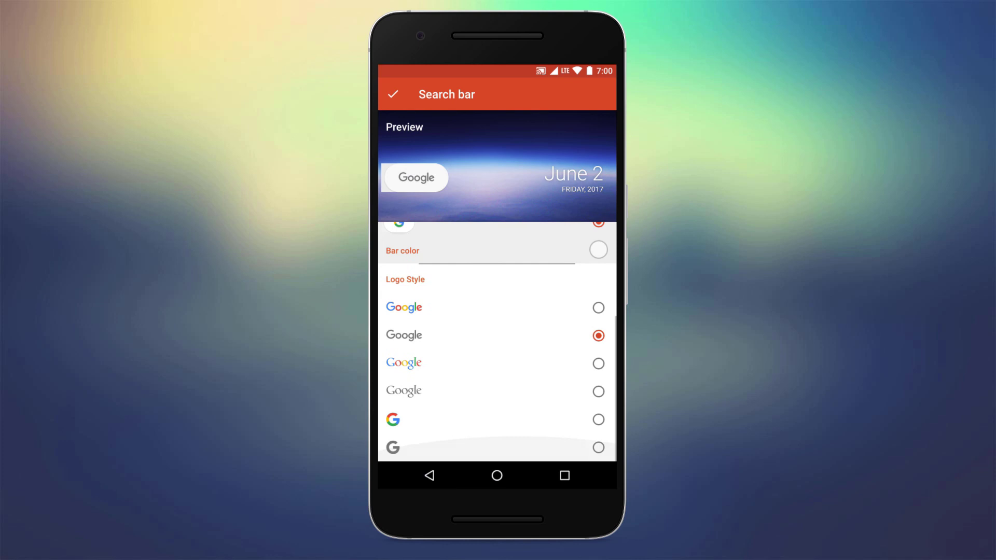